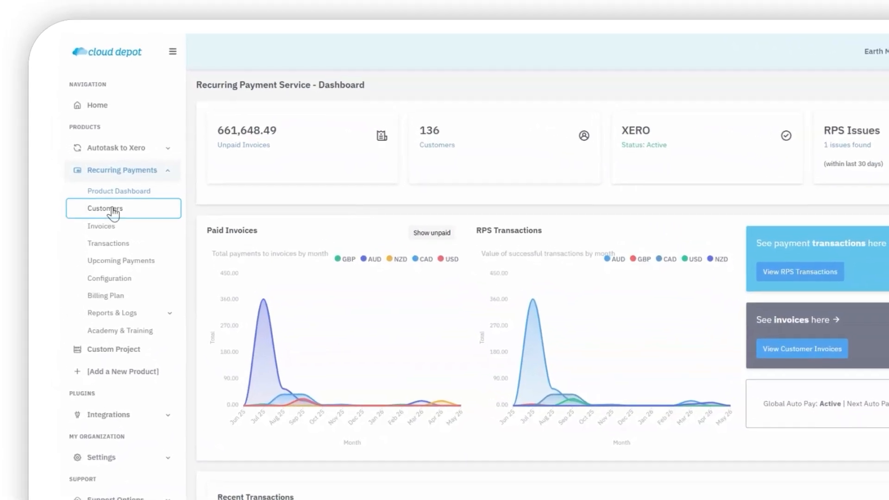
Search the Recurring Payments customers for "canad" and open the customer details of Canada Ice Hockey
left_click(114, 216)
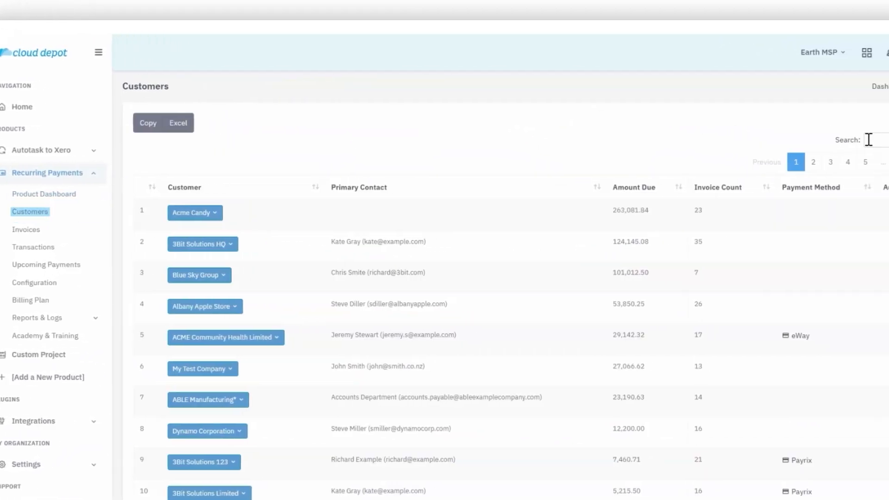
left_click(801, 140)
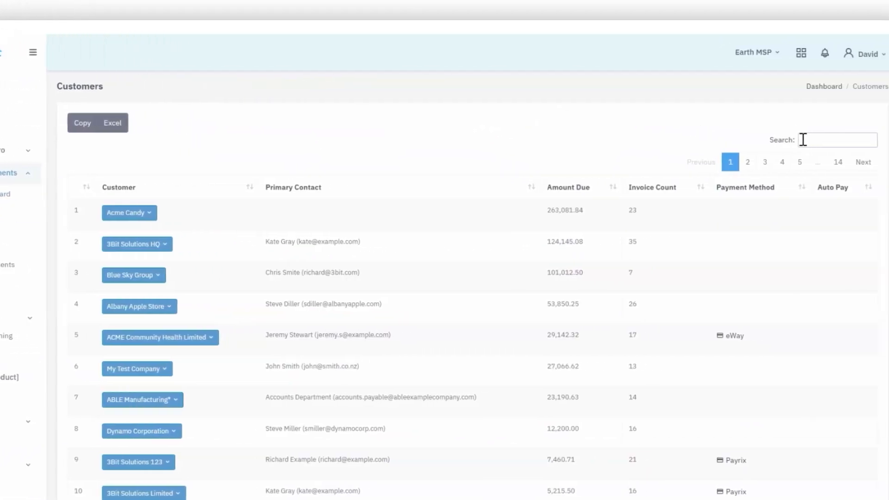
type("canad")
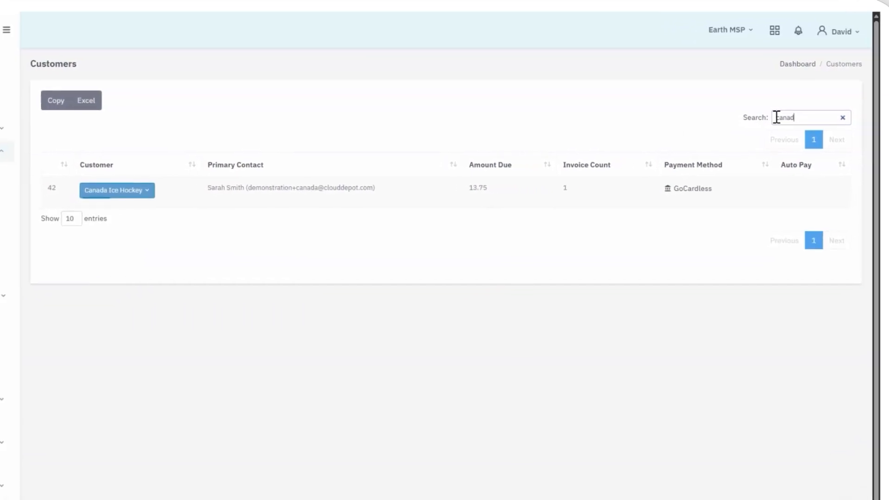
left_click(185, 174)
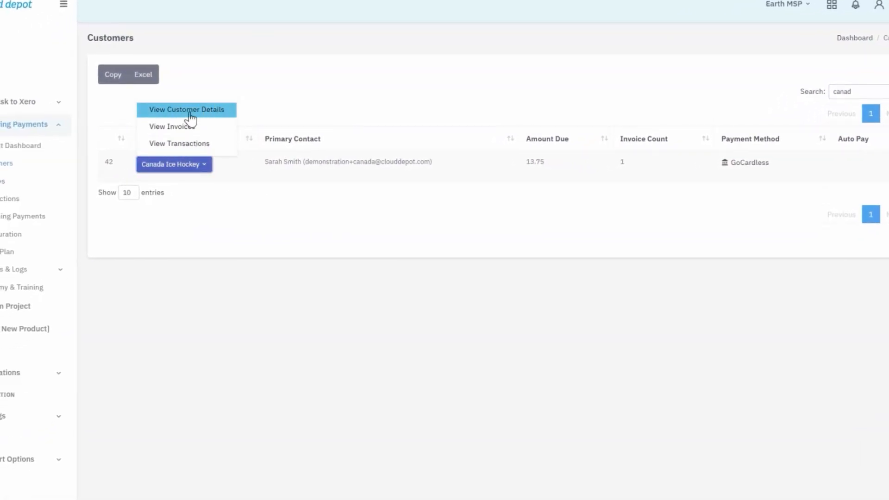
left_click(190, 113)
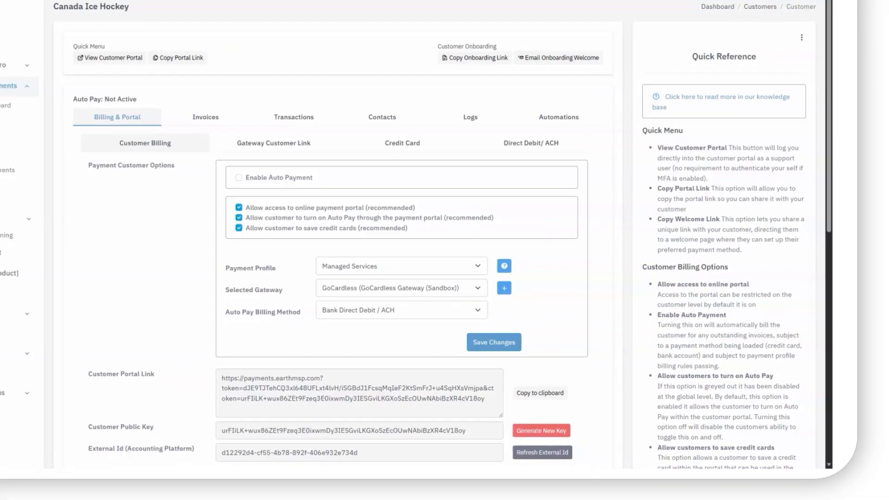
Review the customer's Direct Debit/ACH banking authority status and the bank account loaded
left_click(530, 142)
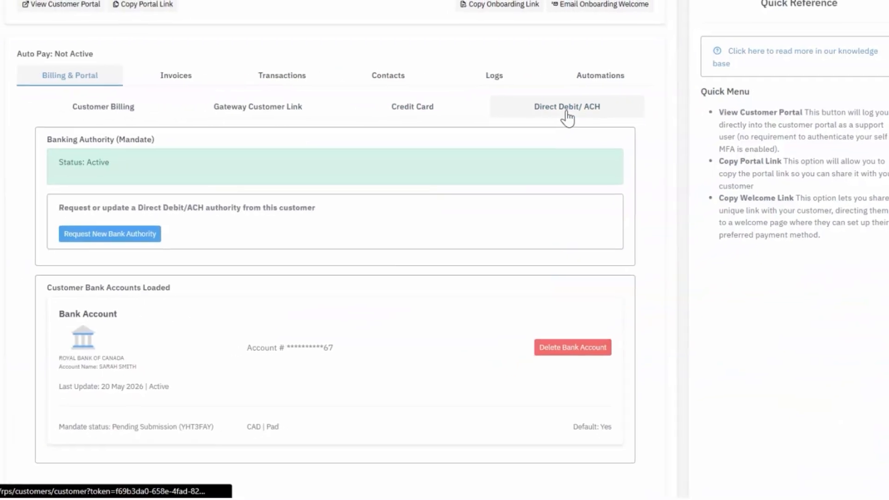
scroll(517, 194, "down", 1)
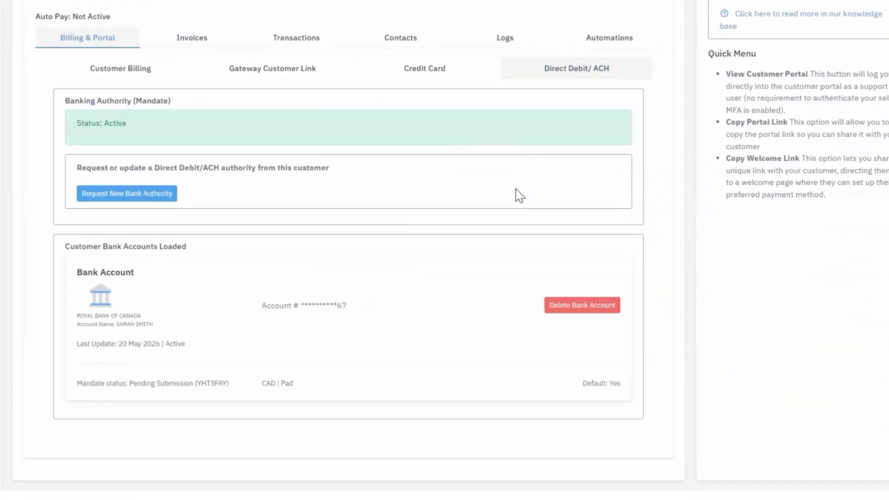
scroll(517, 194, "down", 1)
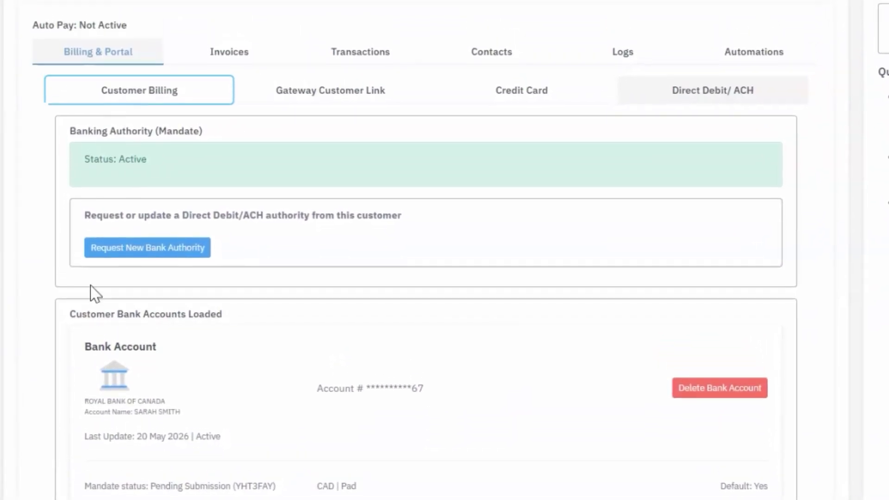
Go back to the Customer Billing options and locate the Enable Auto Payment setting
left_click(139, 99)
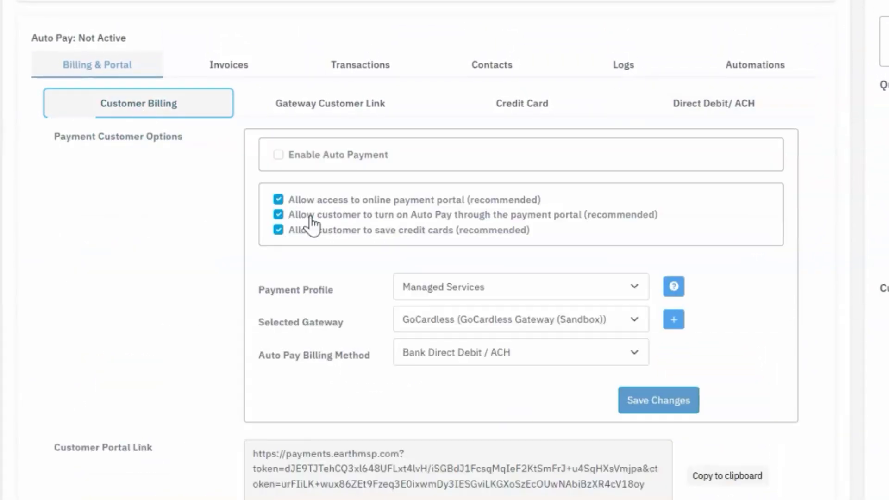
left_click_drag(288, 155, 330, 180)
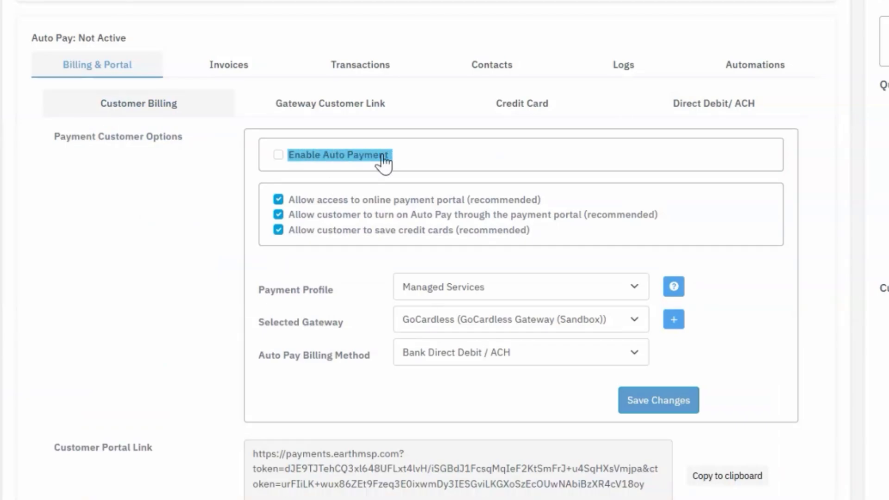
left_click(279, 155)
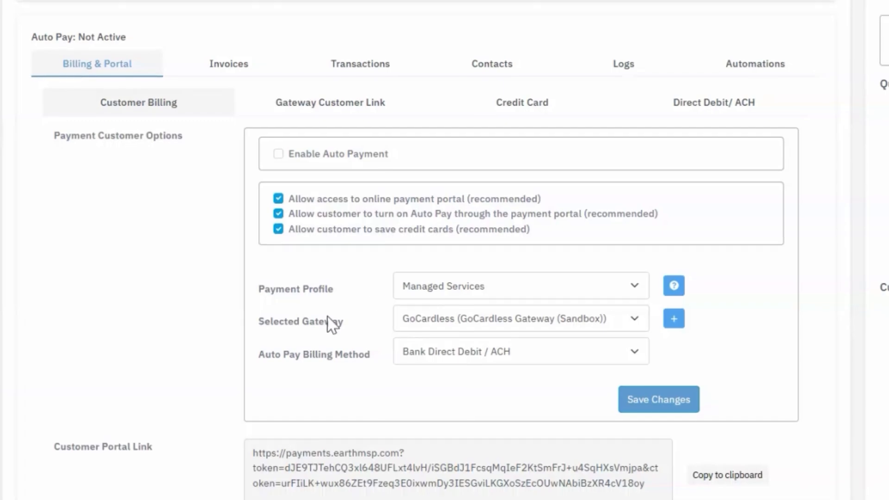
Check the customer's payment profile selection and review the Managed Services profile's details and auto payment rules
left_click(635, 214)
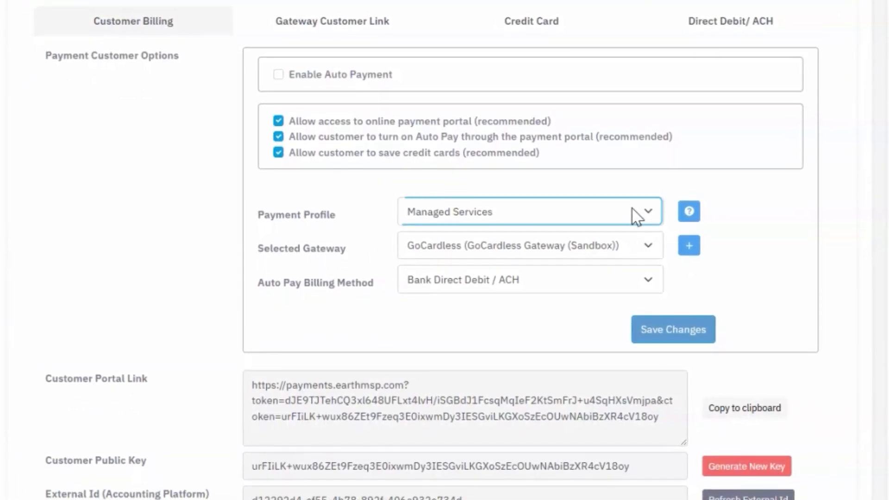
left_click(639, 209)
left_click(640, 210)
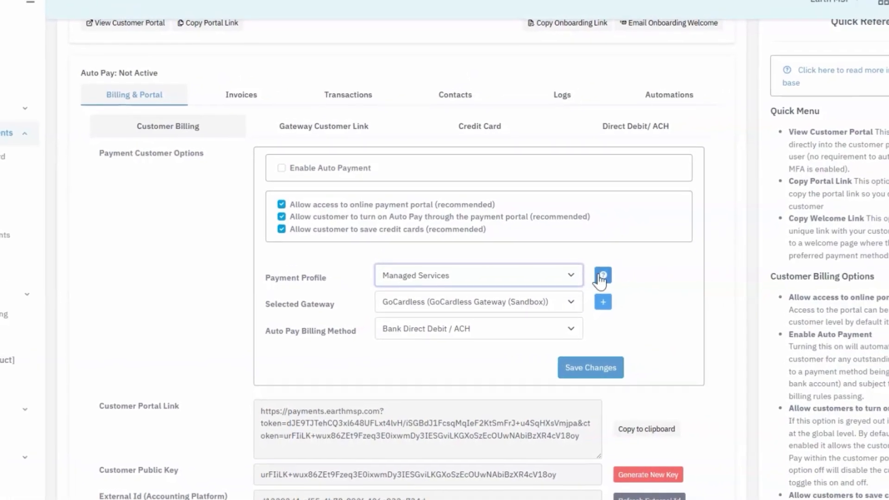
left_click(601, 276)
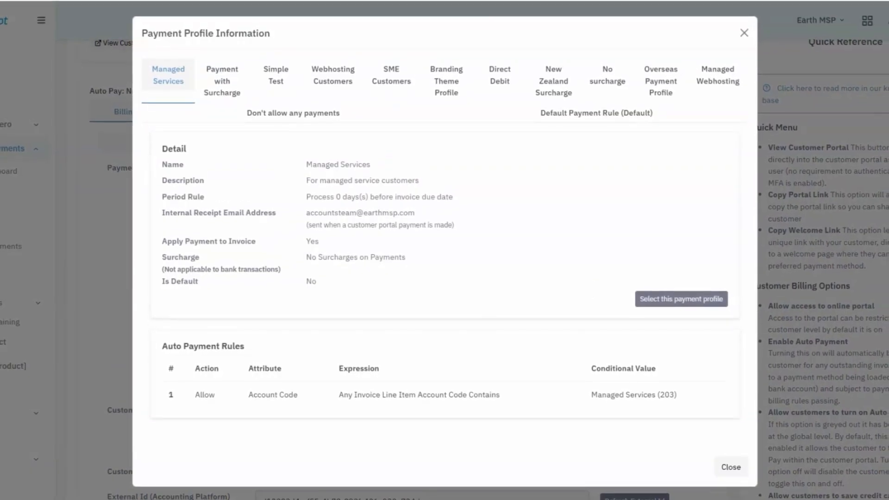
left_click(730, 467)
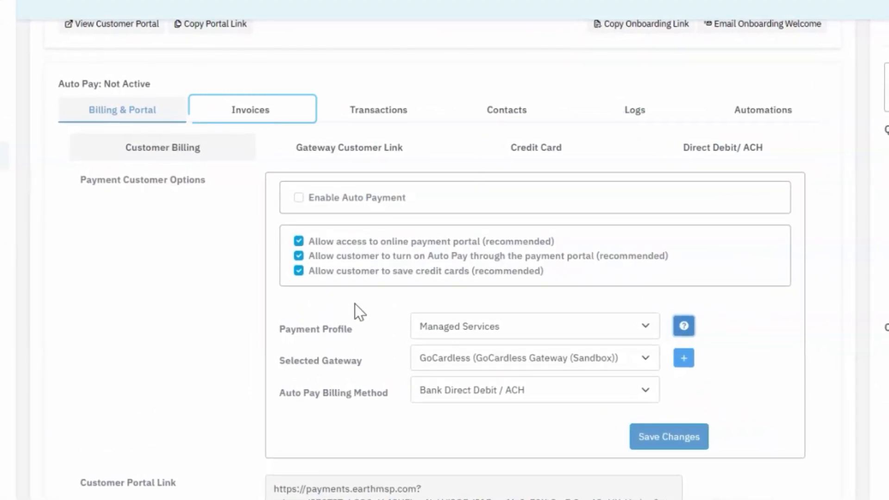
Check invoice INV-0764 in the customer's invoices for Auto Pay eligibility and review the report down to the invoice line items
left_click(235, 120)
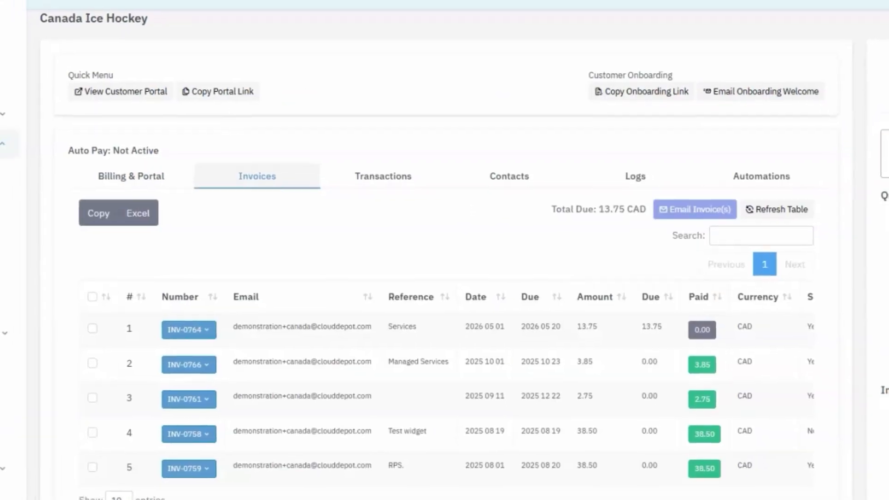
left_click_drag(338, 484, 411, 463)
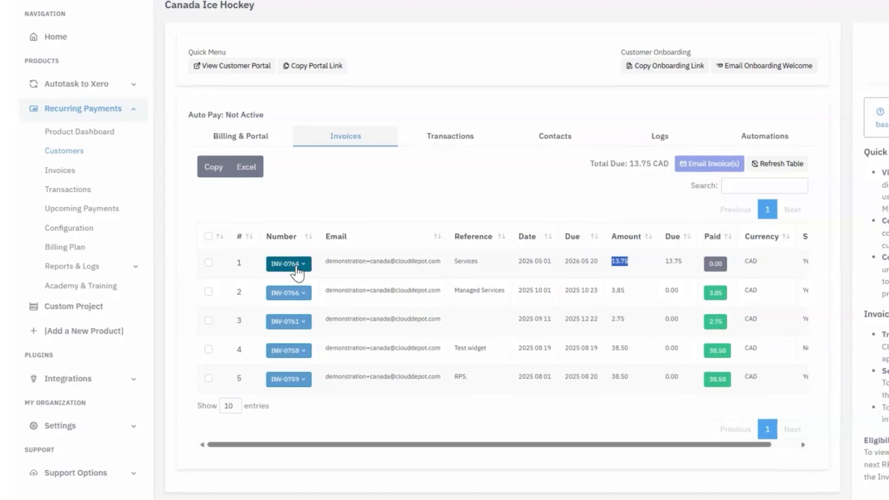
left_click(293, 264)
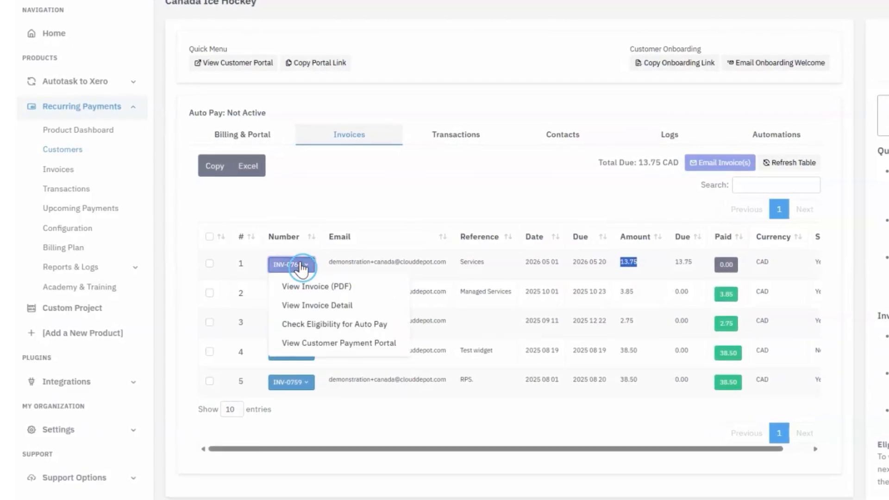
left_click(342, 326)
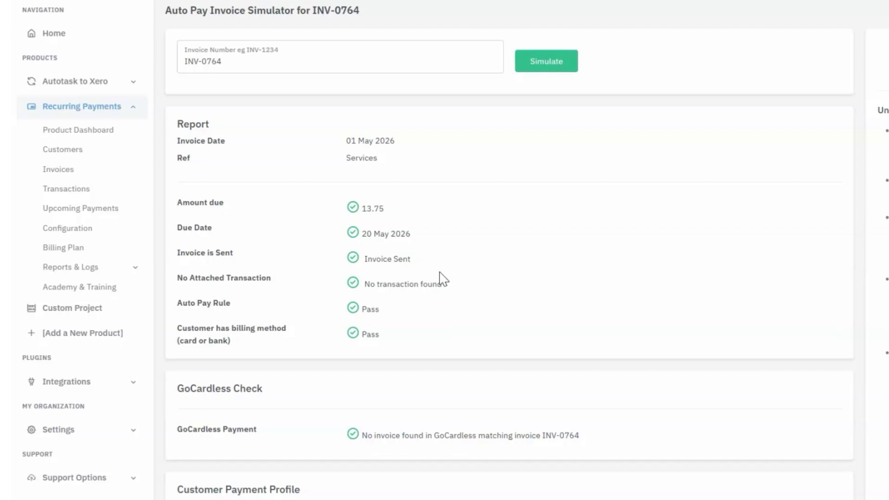
scroll(442, 277, "down", 2)
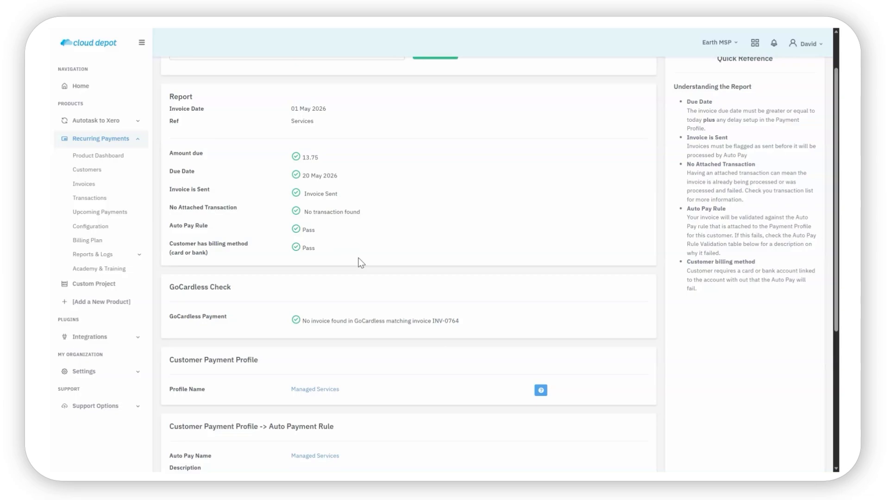
scroll(361, 262, "down", 1)
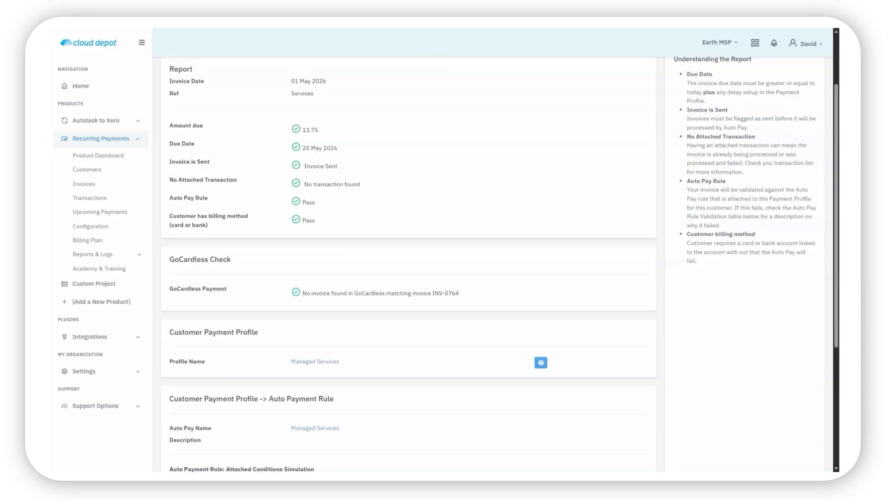
scroll(287, 316, "down", 5)
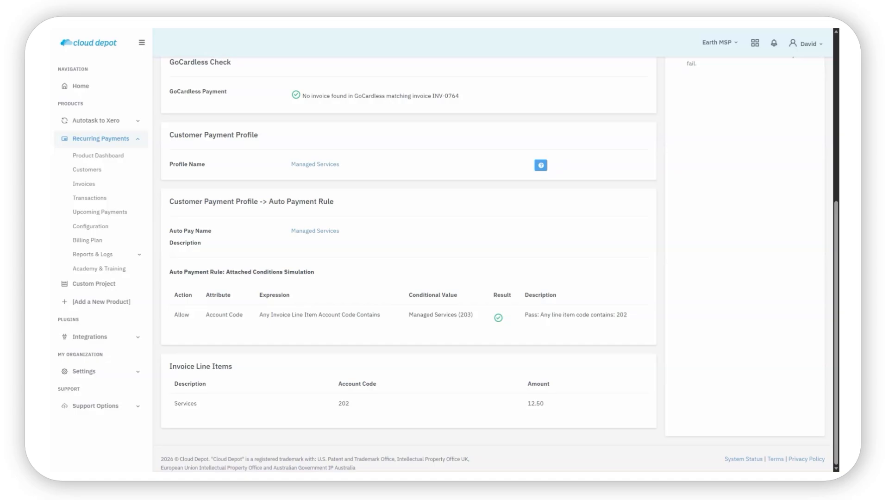
scroll(373, 263, "up", 7)
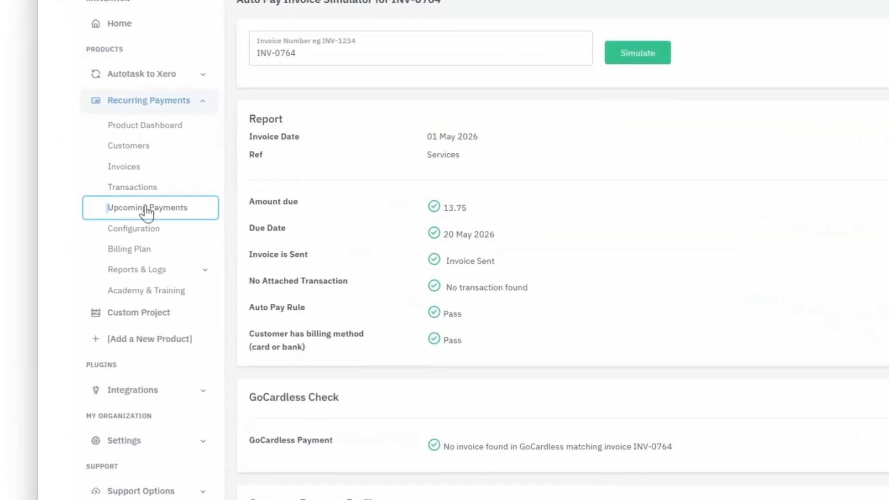
Look up the scheduled auto payments in Upcoming Payments
triple_click(102, 213)
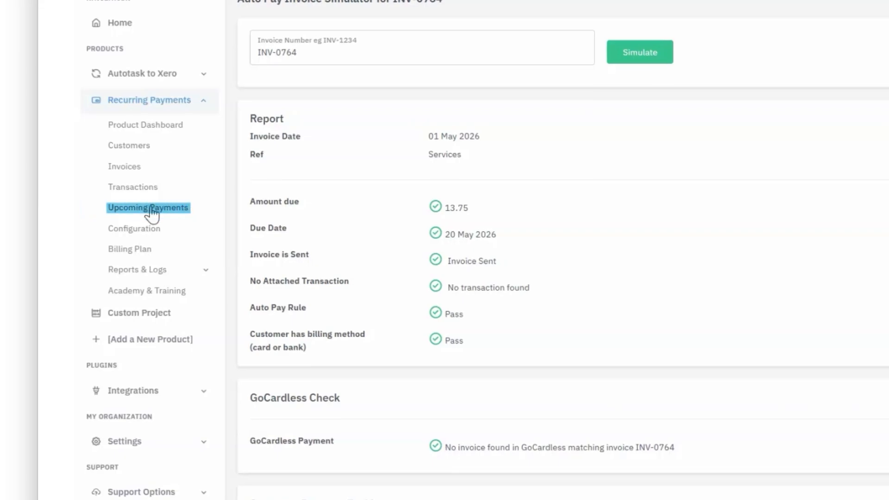
left_click(151, 211)
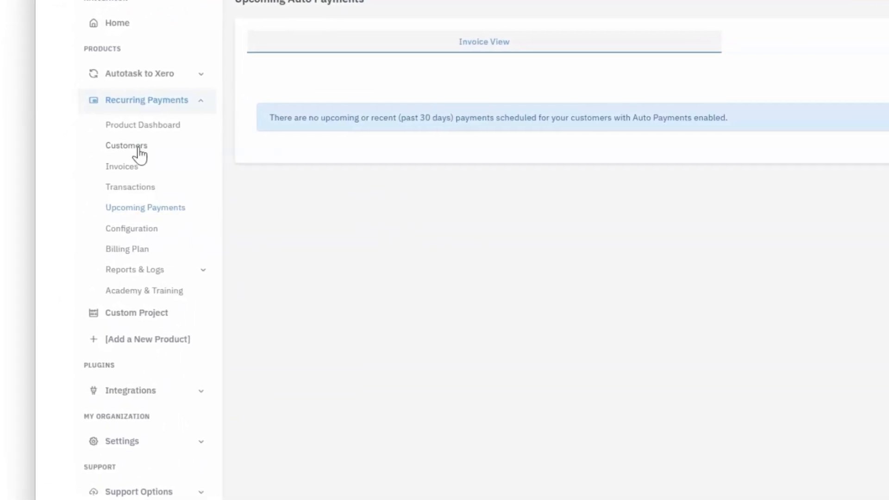
Reopen Canada Ice Hockey's customer details, enable auto payment for the customer and save the changes
left_click(142, 149)
type("cana")
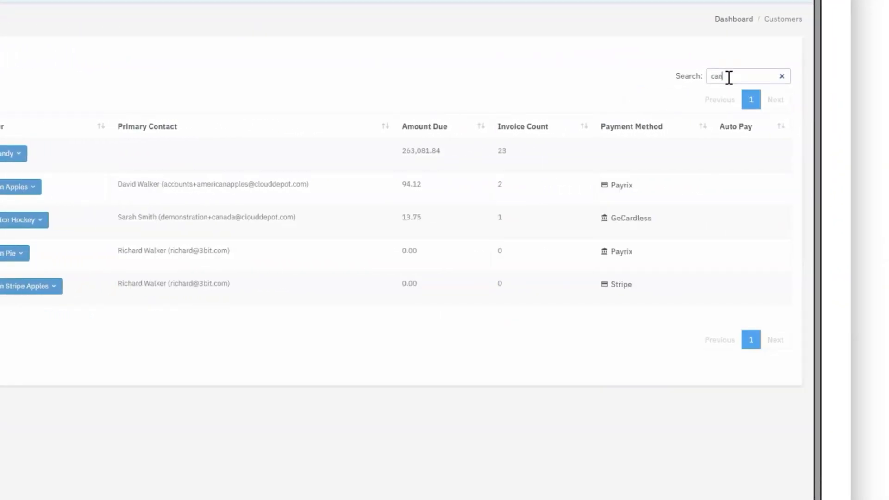
left_click(11, 196)
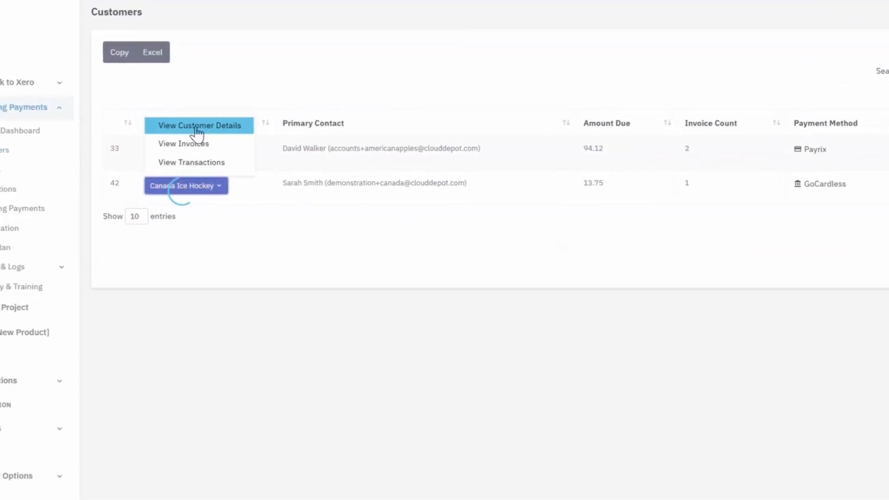
left_click(160, 139)
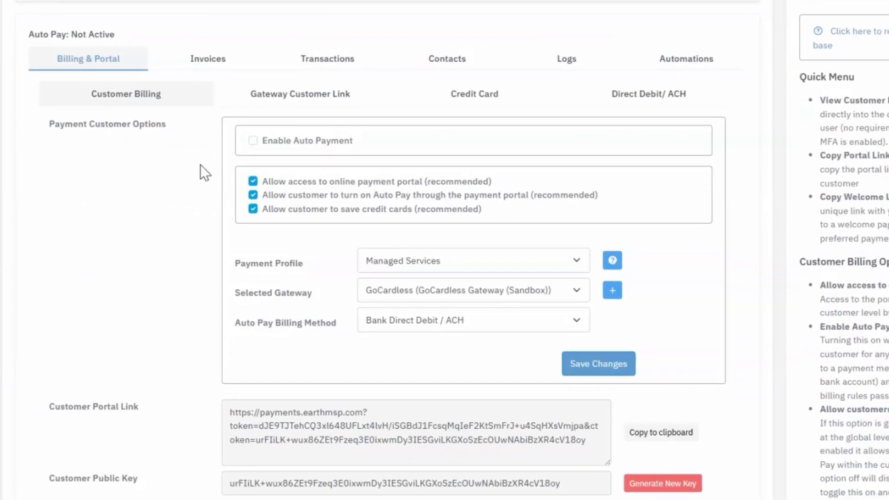
left_click(604, 372)
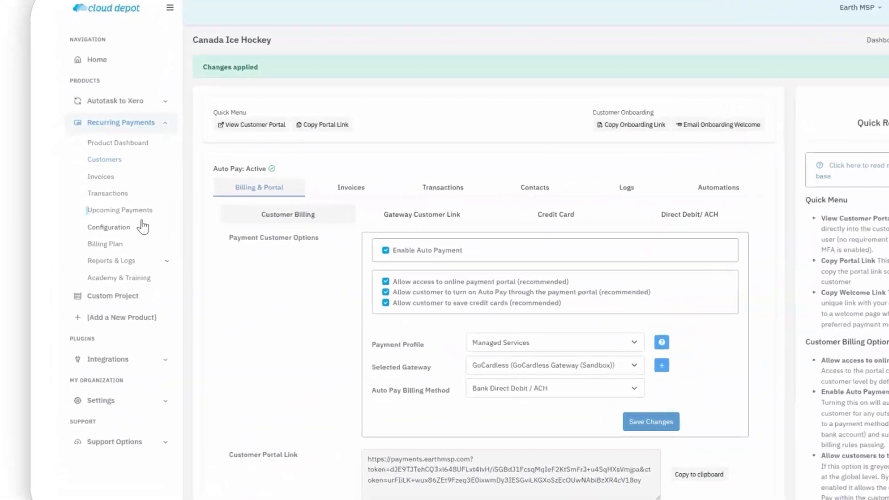
Check the upcoming auto payments by invoice, and filter the customer view by "canad"
left_click(99, 212)
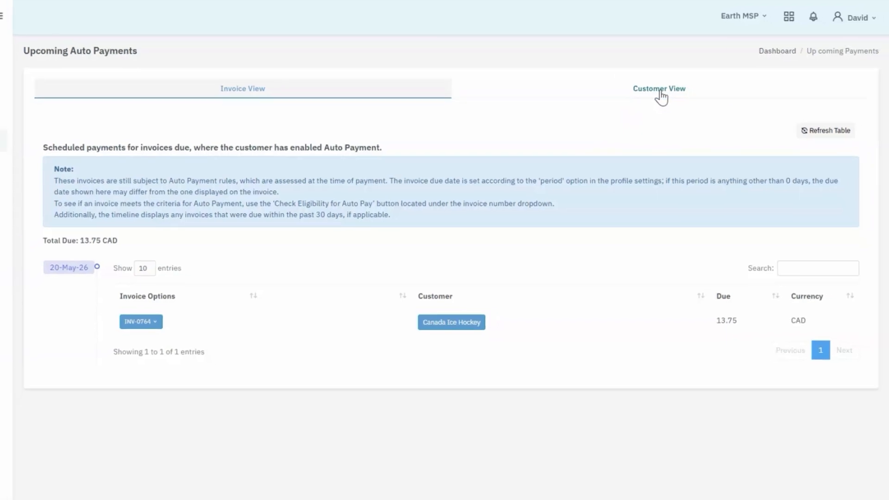
left_click(667, 103)
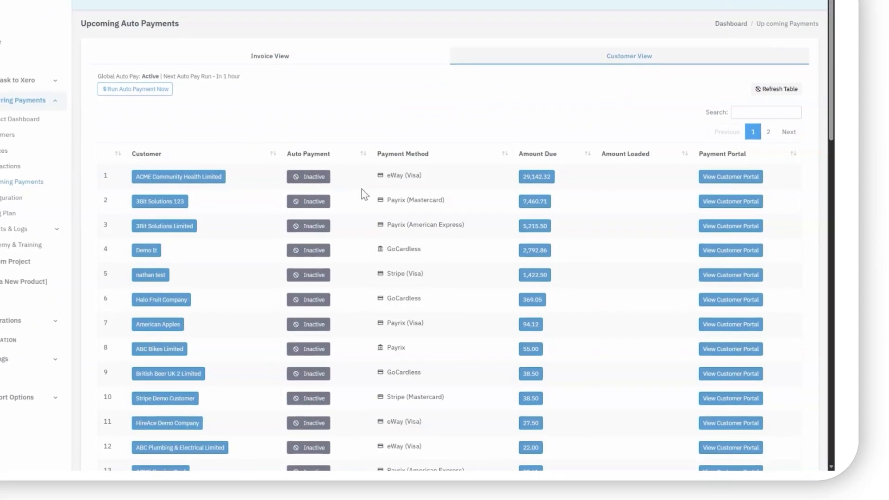
left_click(748, 112)
type("canad")
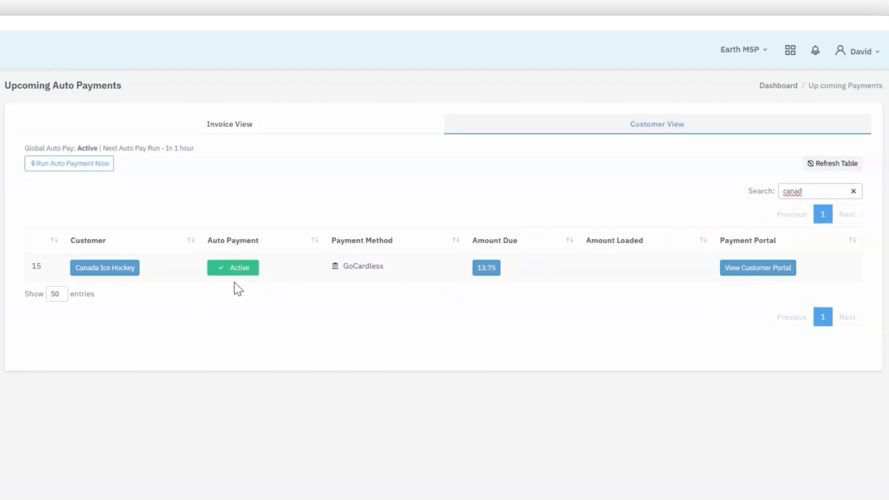
Switch auto payment off and back on for Canada Ice Hockey, and clear the customer search
left_click(246, 272)
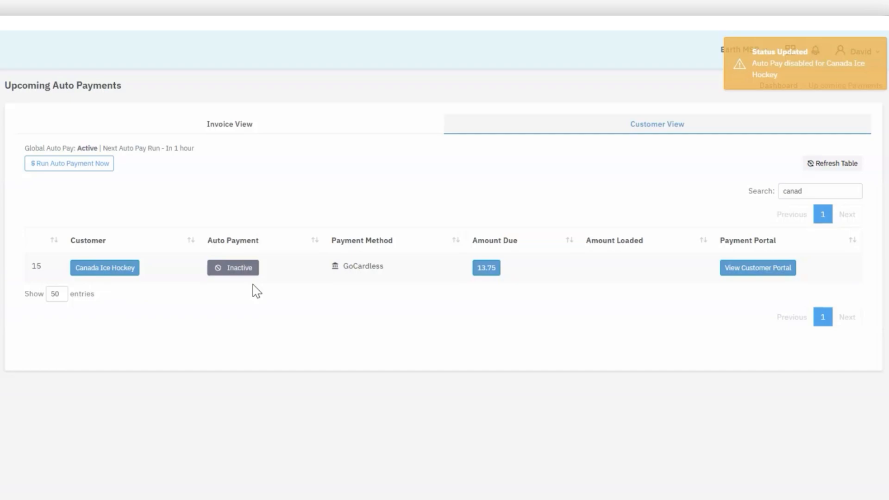
left_click(243, 271)
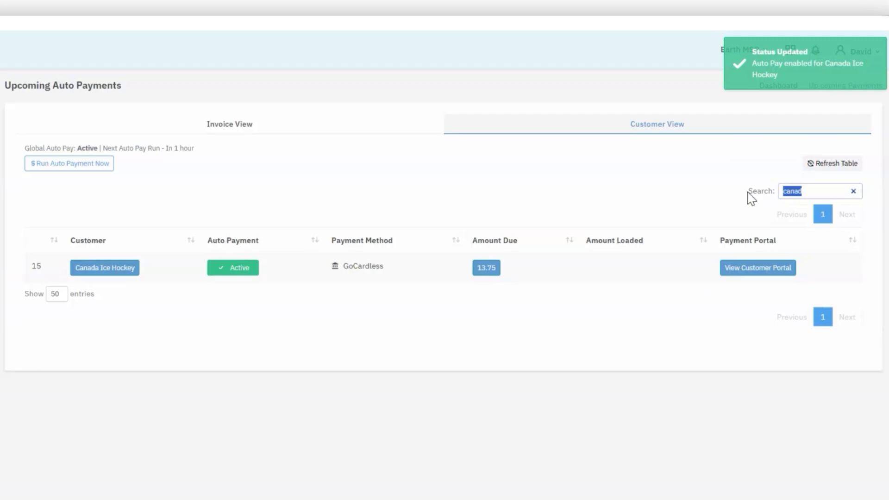
key("BackSpace")
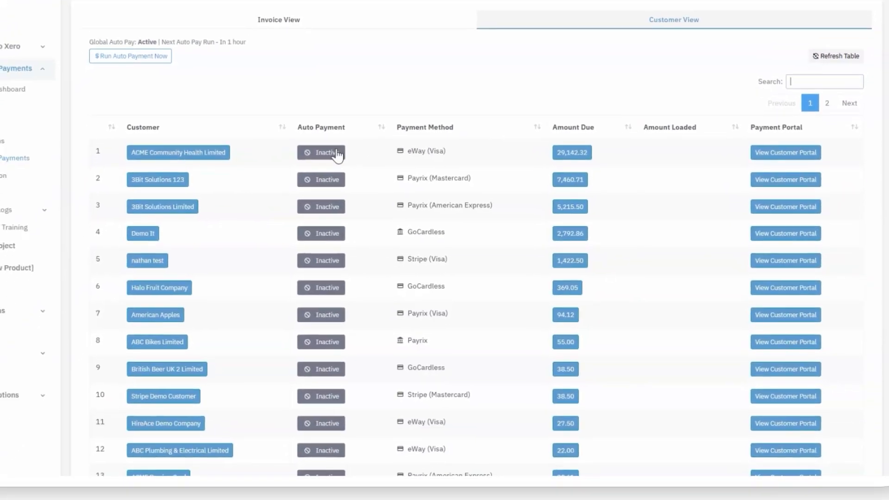
Switch auto payment on and back off for ACME Community Health Limited and 3Bit Solutions 123
left_click(336, 153)
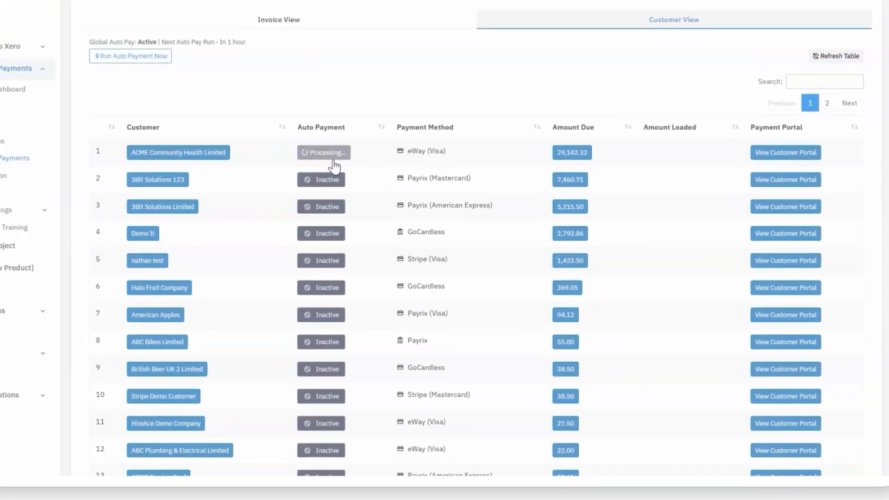
left_click(330, 180)
left_click(329, 156)
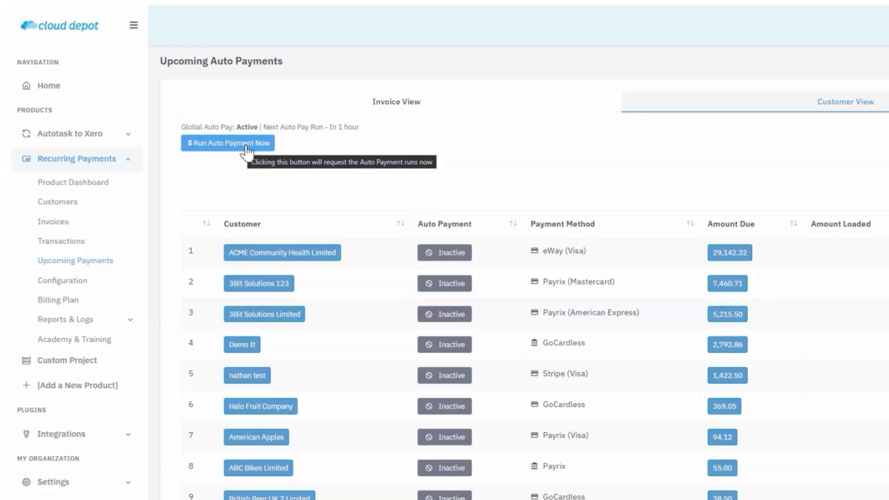
Request an immediate auto payment run for the upcoming payments and confirm it
left_click(246, 146)
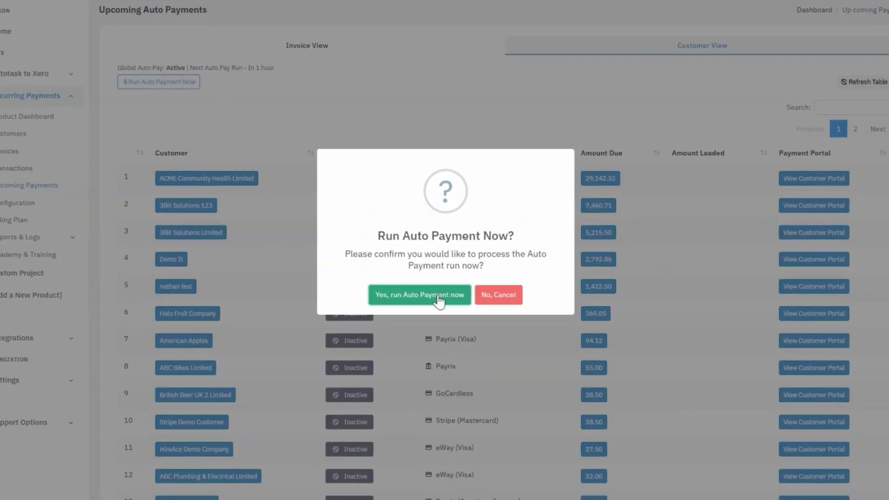
left_click(439, 300)
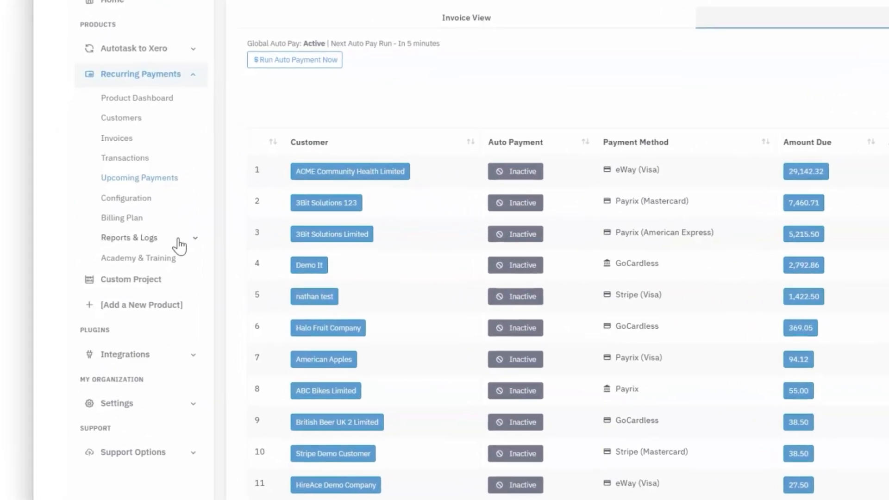
Run the All Logs report for the preset date range and highlight the entry for the on-demand payment run request
left_click(139, 255)
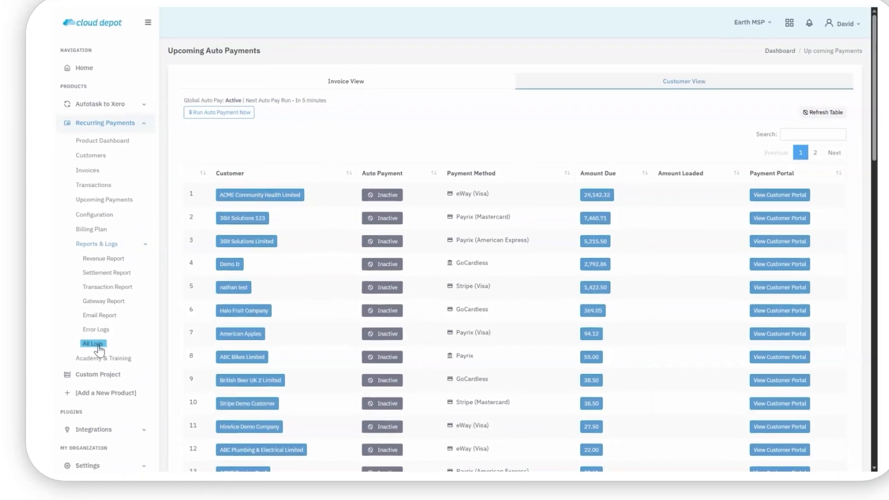
left_click(132, 293)
left_click(410, 113)
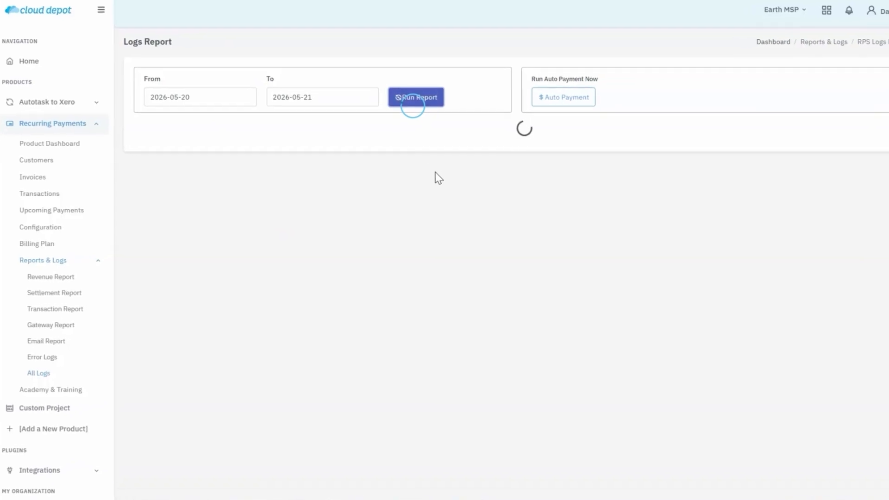
left_click_drag(537, 213, 306, 227)
triple_click(326, 215)
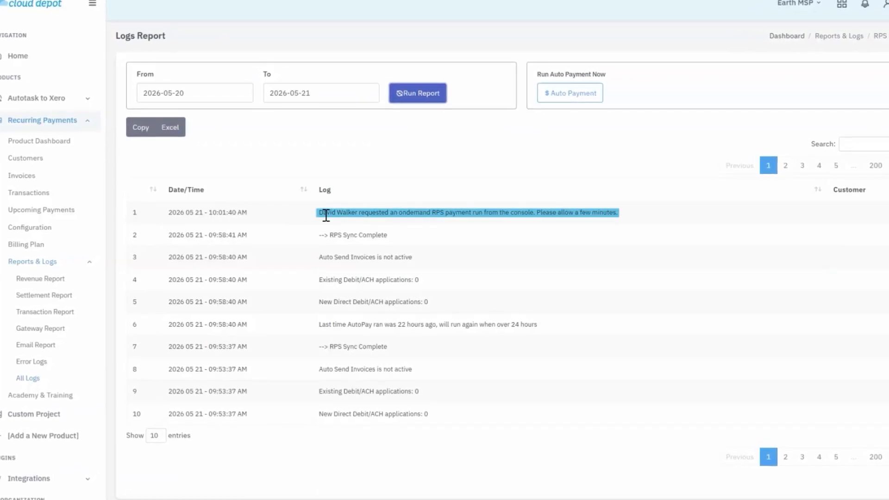
left_click(598, 218)
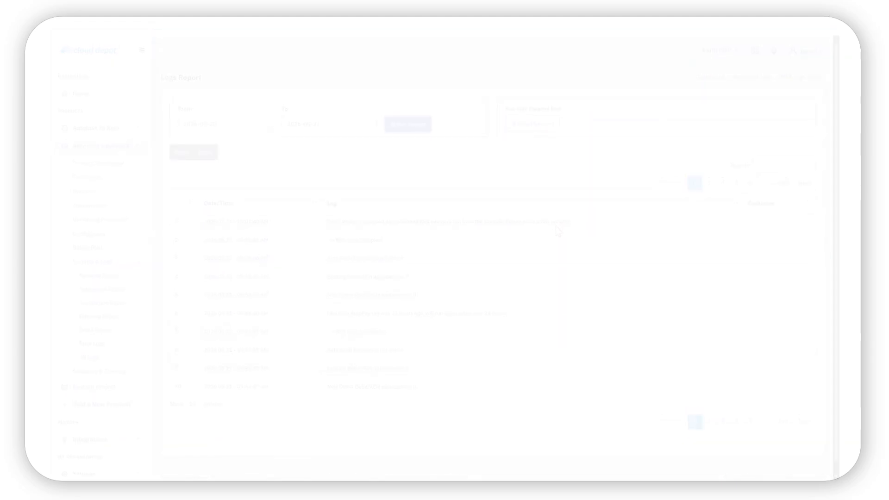